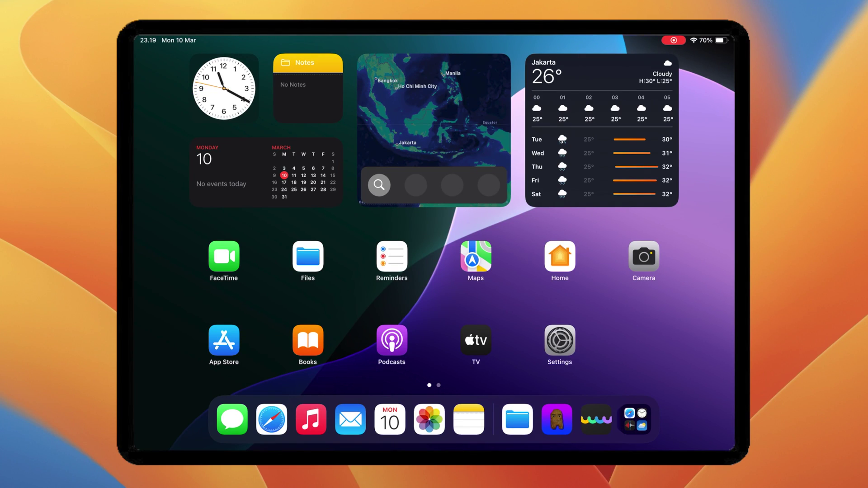
Browse Files on the iPad and preview the pets report PDF, checking its actions menu
click(517, 419)
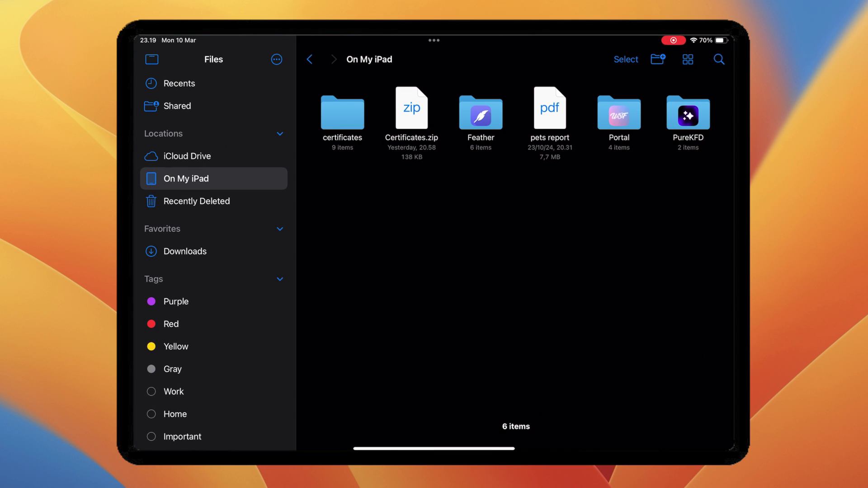
right_click(549, 109)
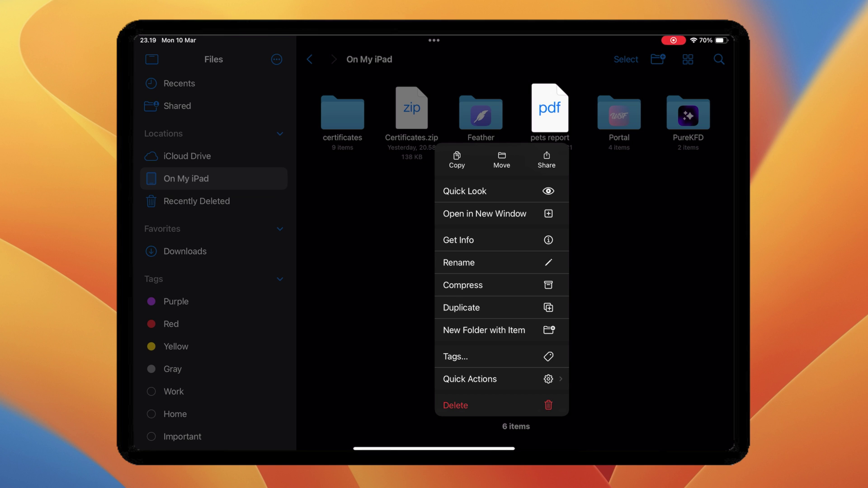
key(Escape)
click(549, 108)
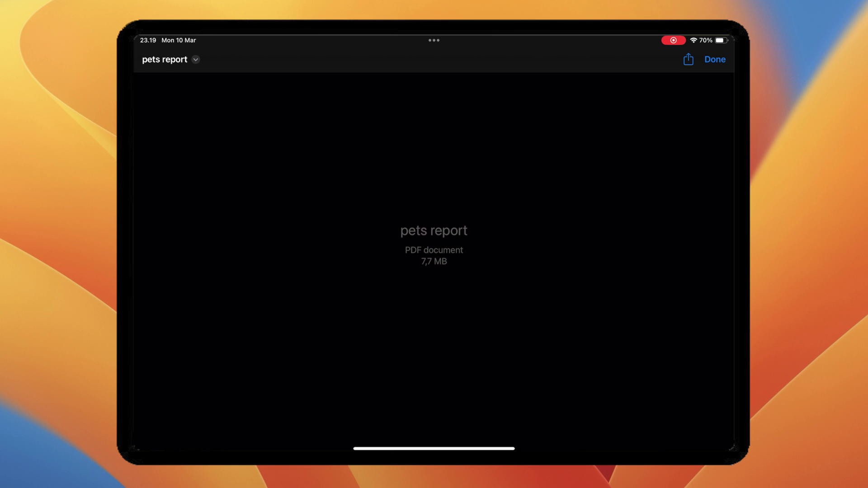
click(714, 58)
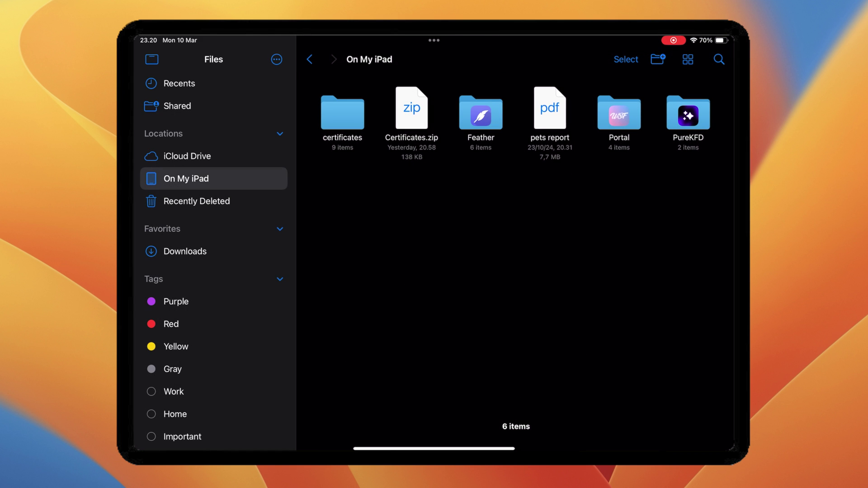
click(549, 108)
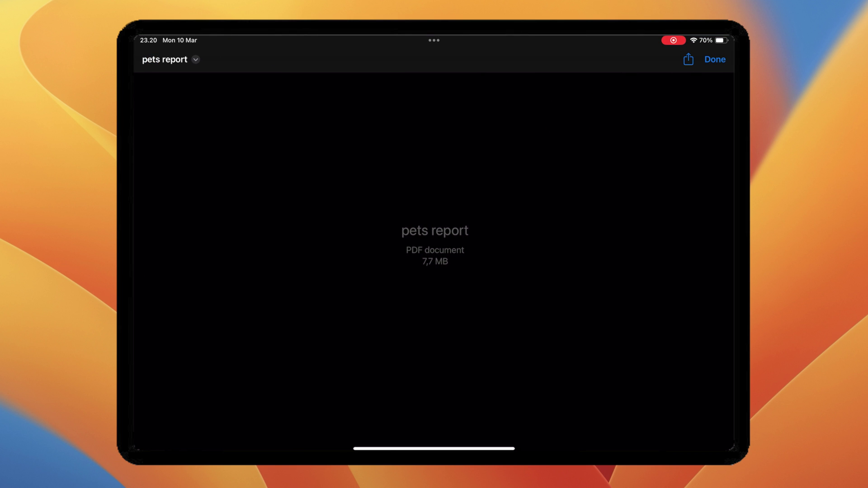
Close the preview and expand the UPDF App Store description to read its full features
click(715, 59)
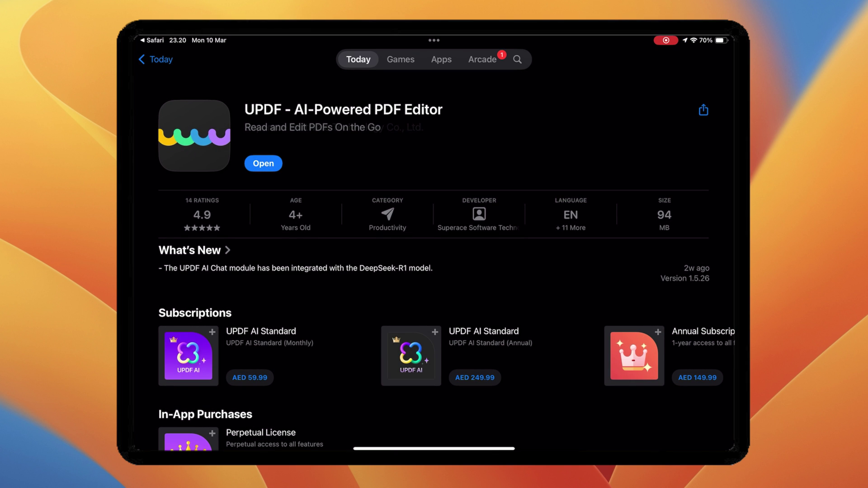
scroll(447, 277, up, 1)
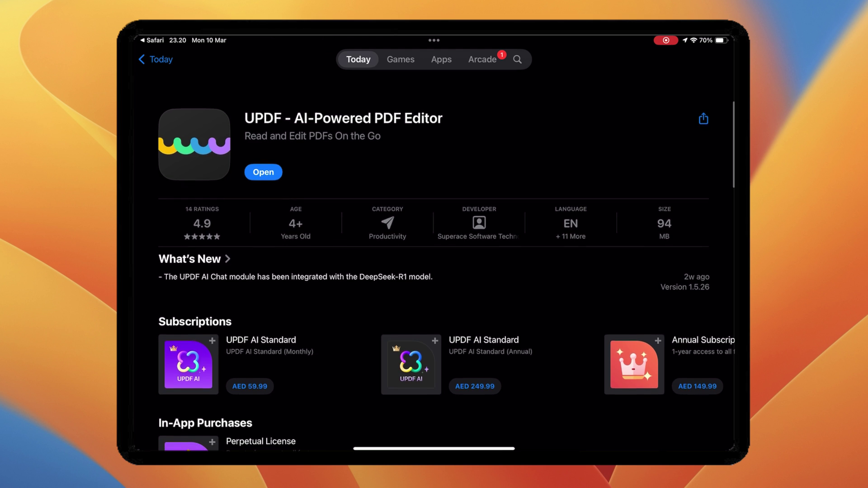
scroll(434, 272, down, 5)
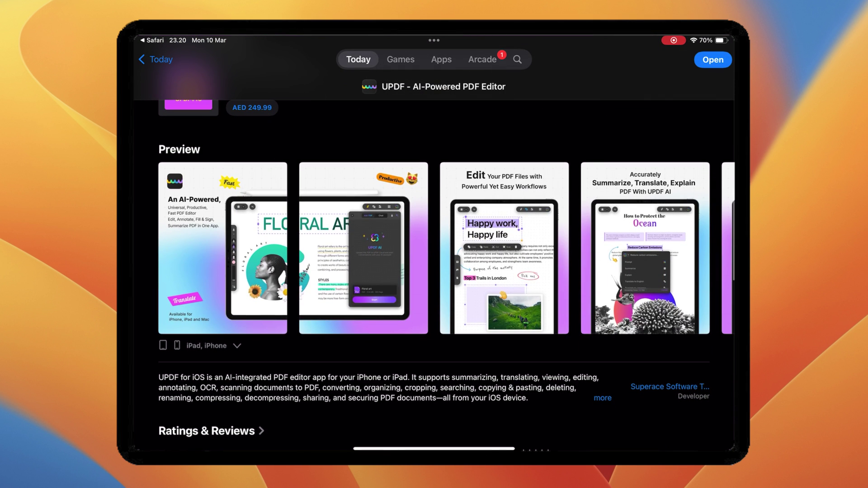
click(602, 398)
scroll(434, 272, down, 1)
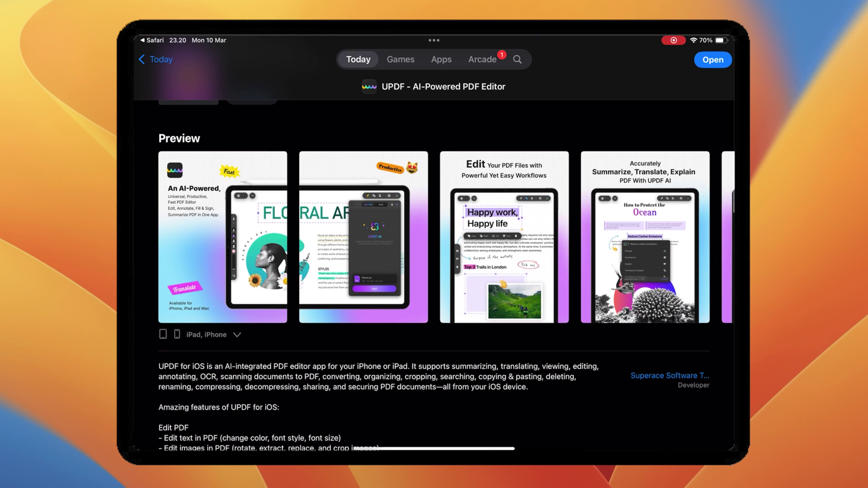
scroll(434, 238, right, 5)
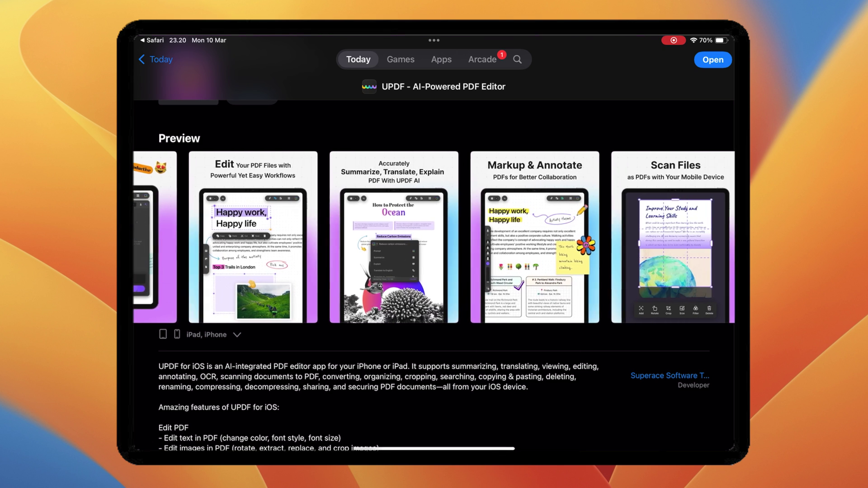
scroll(434, 237, right, 4)
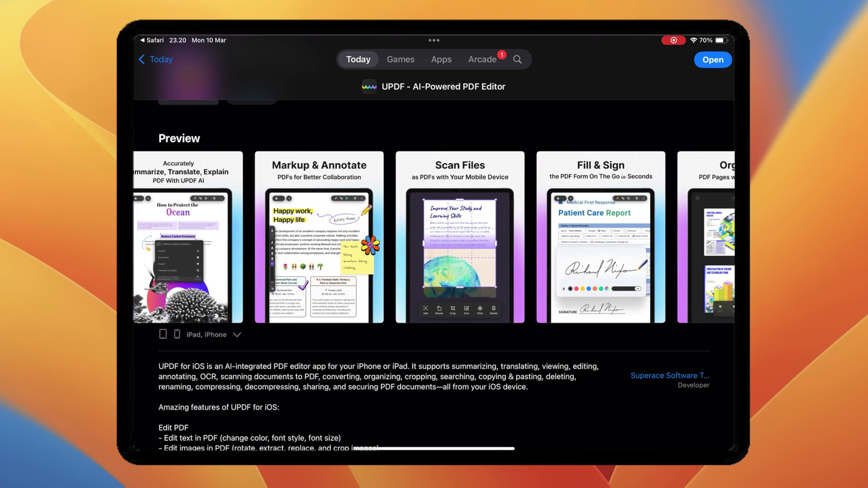
scroll(434, 238, left, 2)
scroll(434, 237, right, 2)
scroll(434, 237, right, 2)
scroll(433, 237, right, 2)
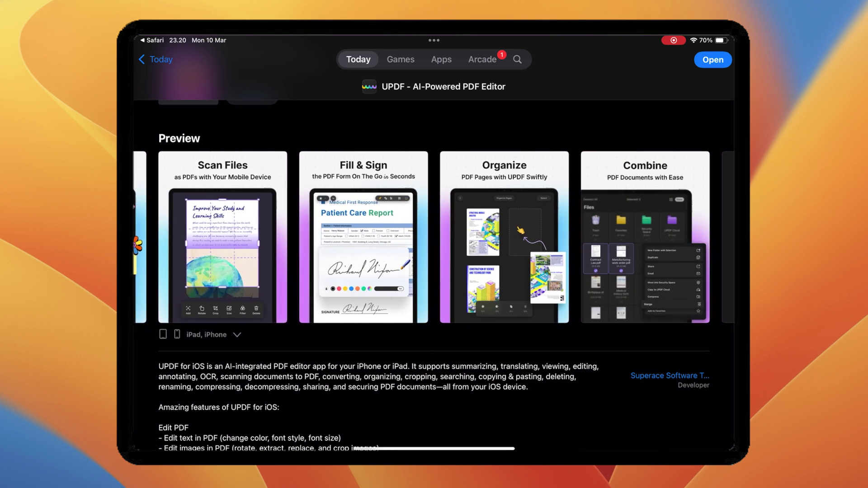
scroll(434, 237, right, 2)
scroll(434, 272, down, 3)
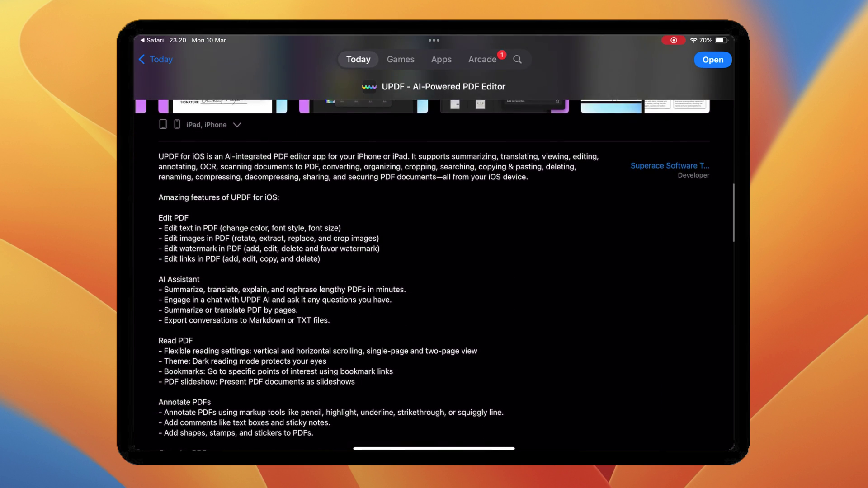
scroll(434, 272, down, 1)
scroll(434, 271, up, 5)
scroll(434, 271, up, 3)
scroll(434, 271, up, 2)
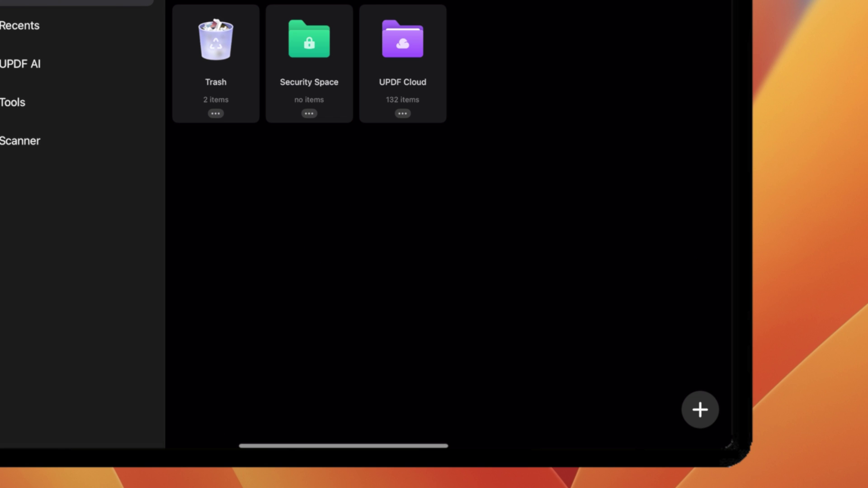
scroll(448, 224, up, 2)
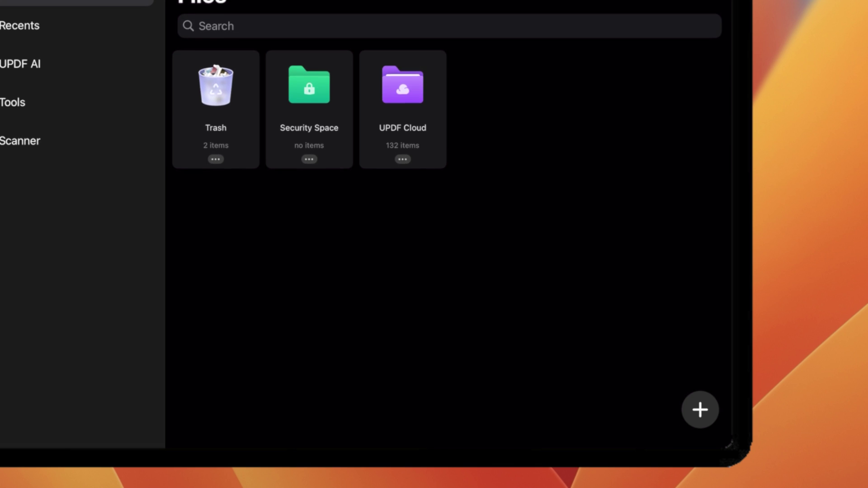
Import the pets report PDF from On My iPad and open it in the UPDF viewer
click(699, 410)
click(700, 410)
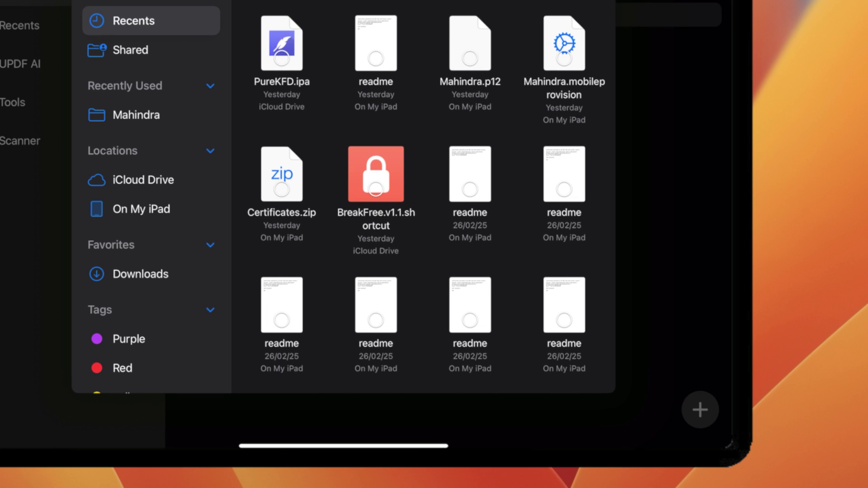
scroll(424, 197, down, 3)
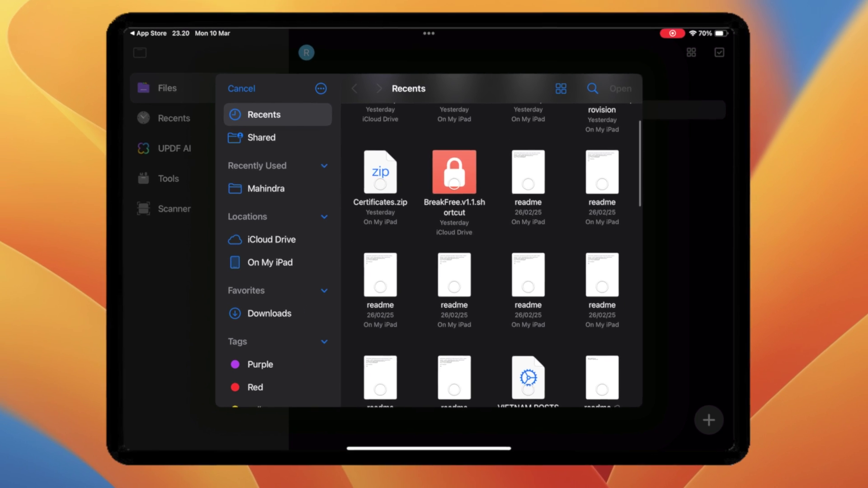
click(271, 262)
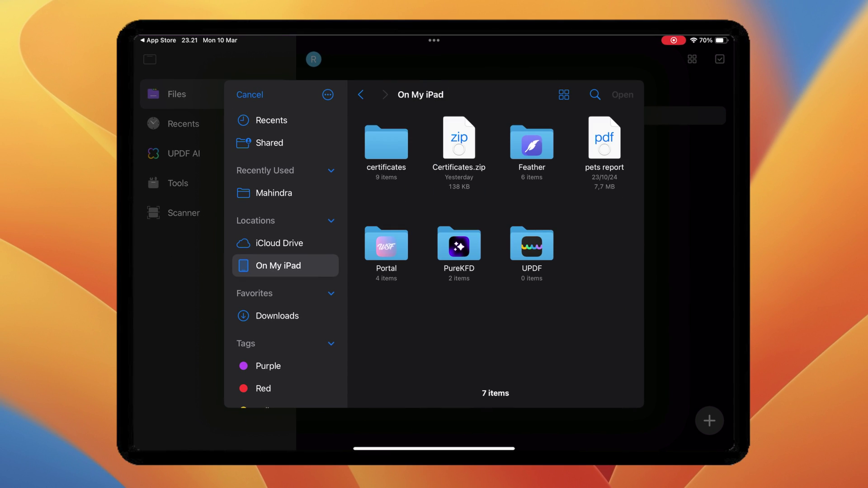
click(604, 139)
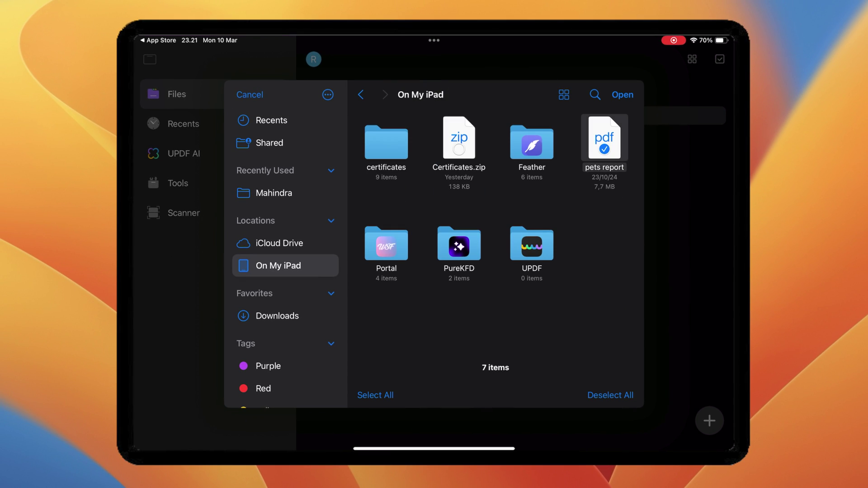
click(623, 94)
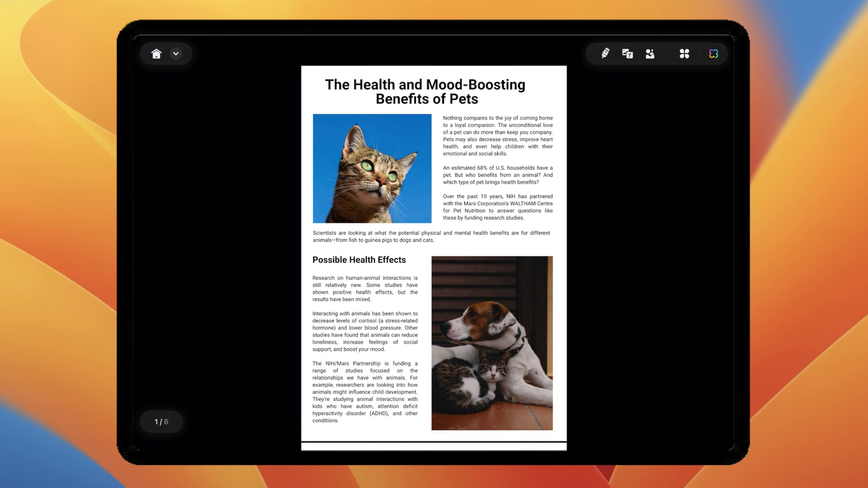
scroll(434, 258, down, 5)
scroll(434, 258, down, 5)
scroll(434, 257, down, 5)
scroll(434, 258, down, 5)
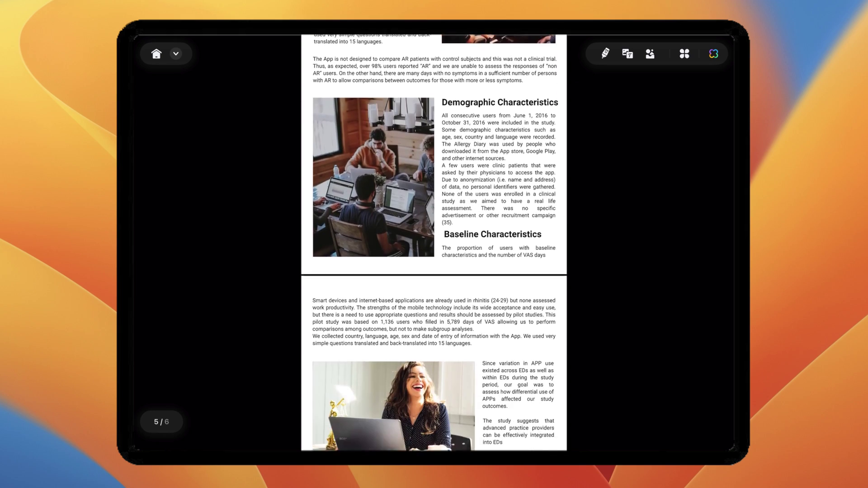
scroll(434, 257, down, 3)
scroll(435, 258, up, 2)
scroll(435, 258, up, 5)
scroll(434, 258, up, 5)
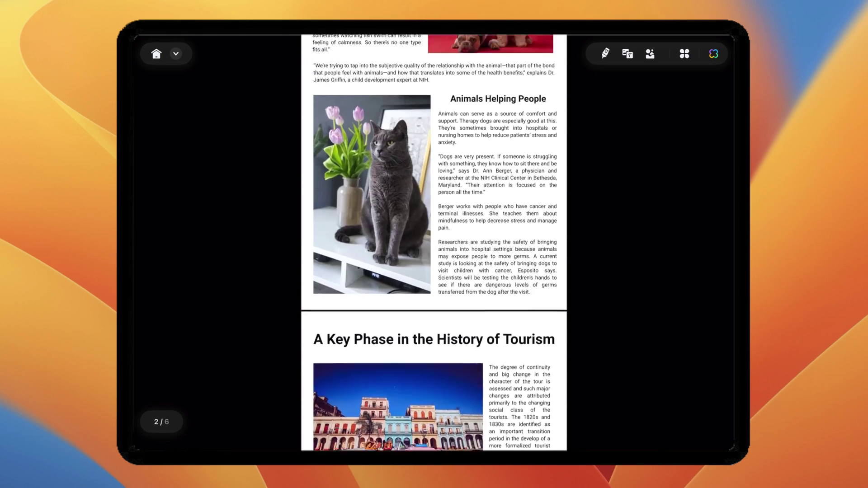
scroll(434, 258, up, 5)
scroll(434, 257, up, 3)
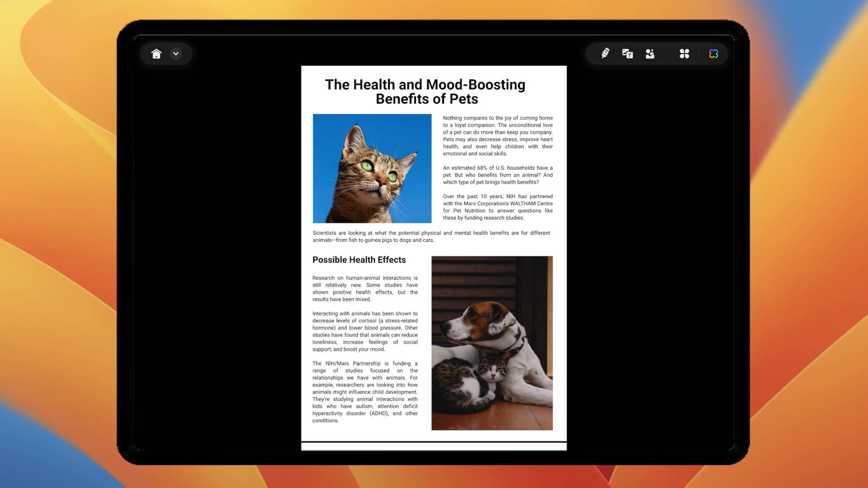
click(713, 54)
click(713, 53)
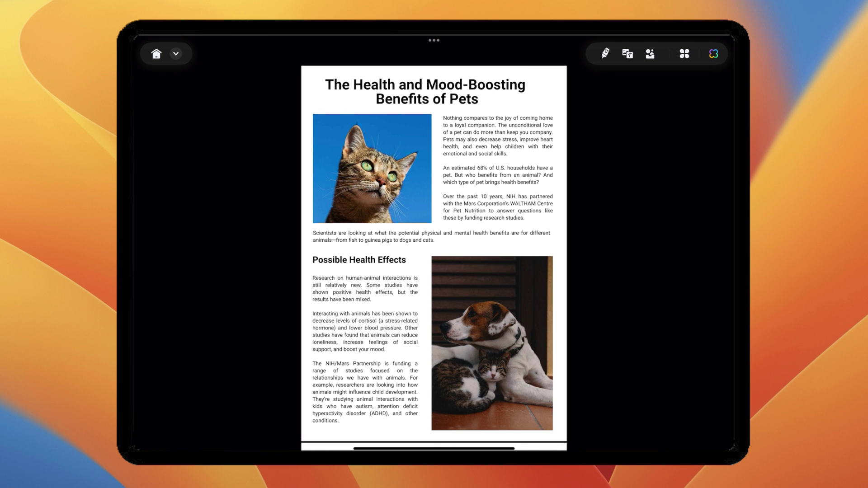
Show page thumbnails, undo the yellow highlight strokes and raise the highlighter size to 48
click(605, 53)
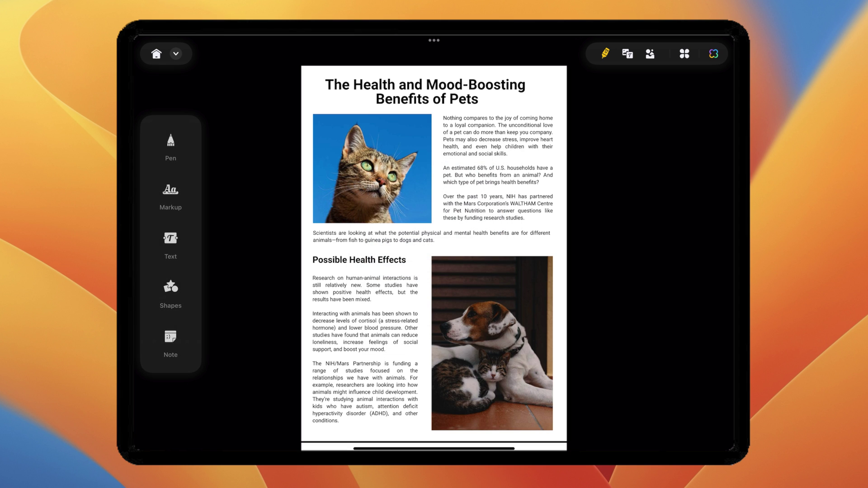
click(649, 53)
click(683, 54)
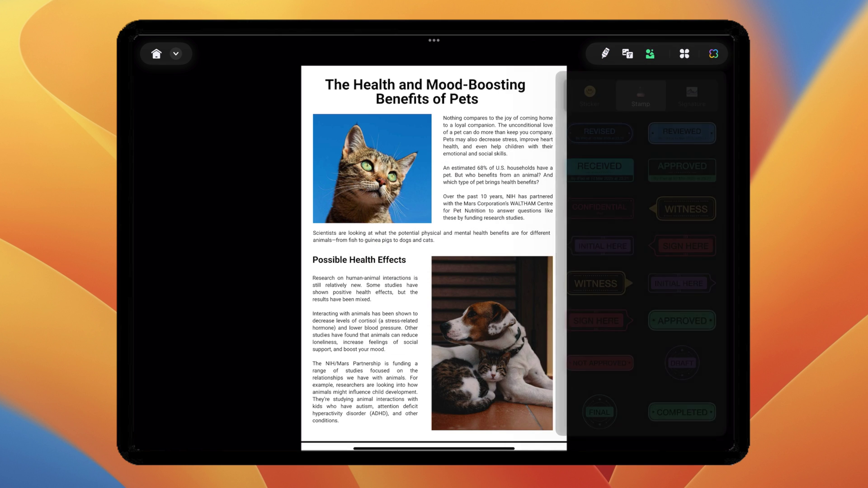
scroll(671, 258, down, 10)
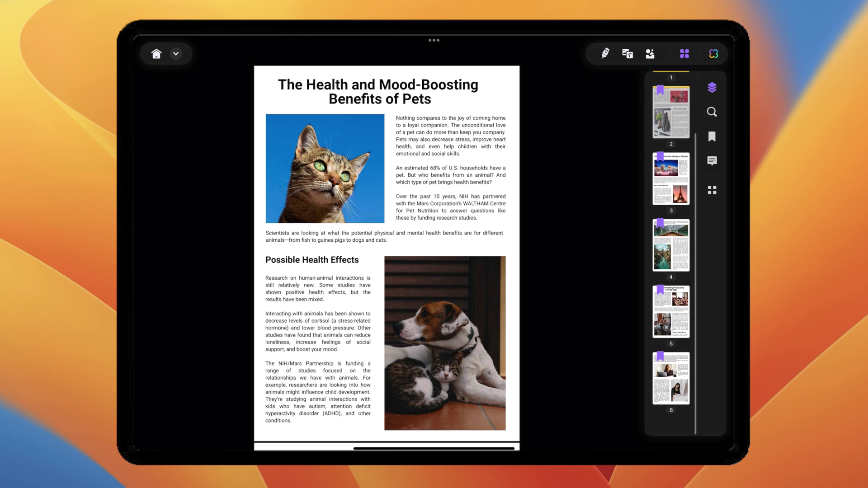
scroll(671, 258, up, 10)
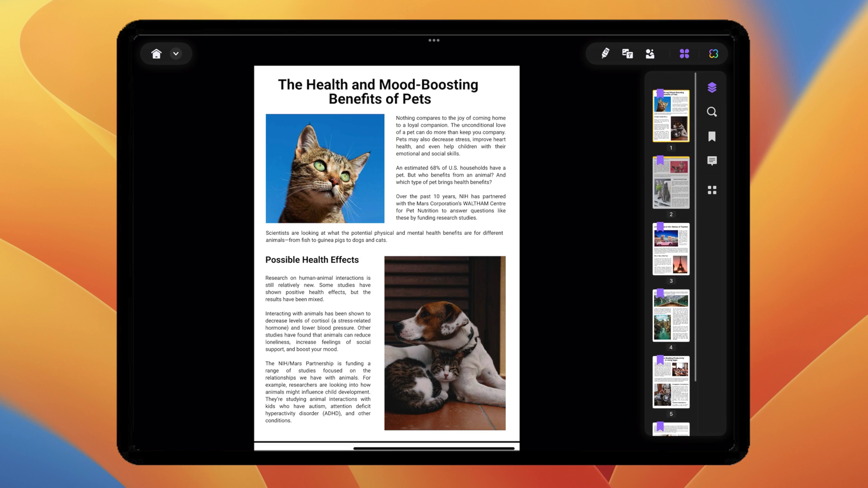
click(605, 52)
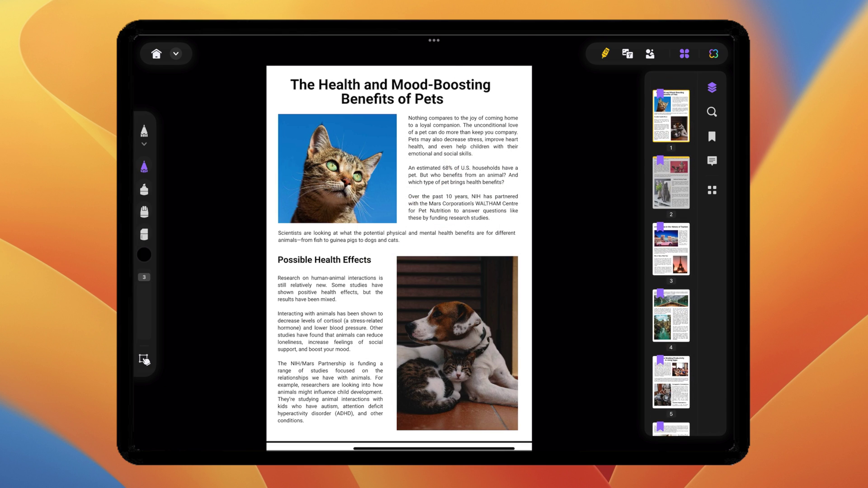
key(ctrl+z)
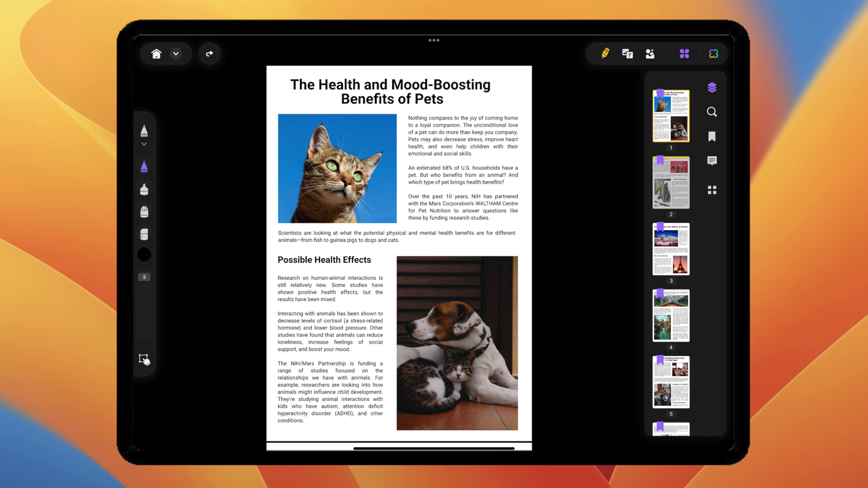
key(ctrl+z)
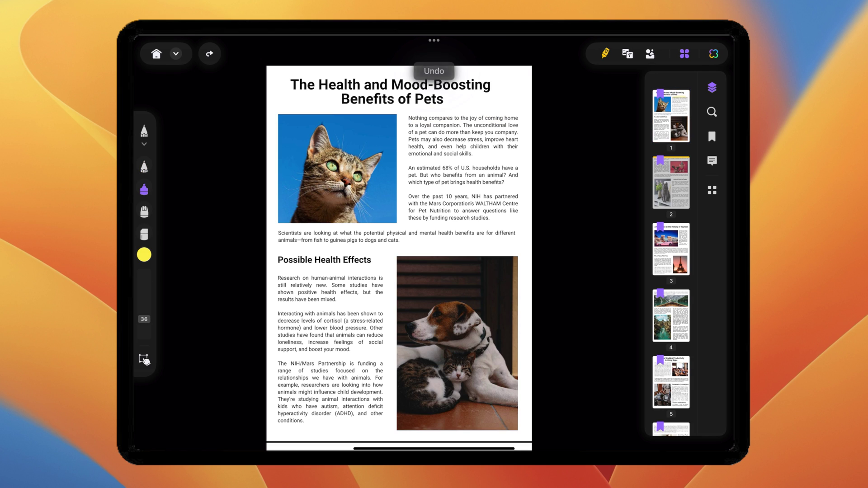
drag(144, 318, 143, 334)
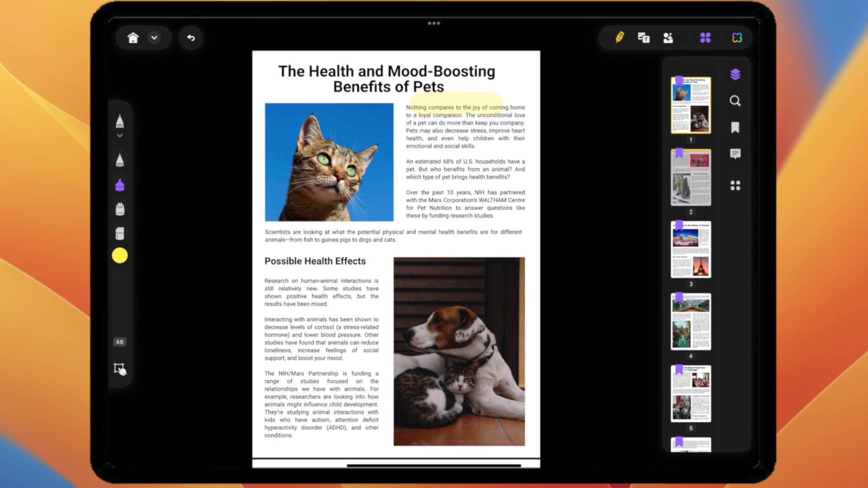
Edit the opening paragraph's text at the word Nothing, then finish editing
click(377, 77)
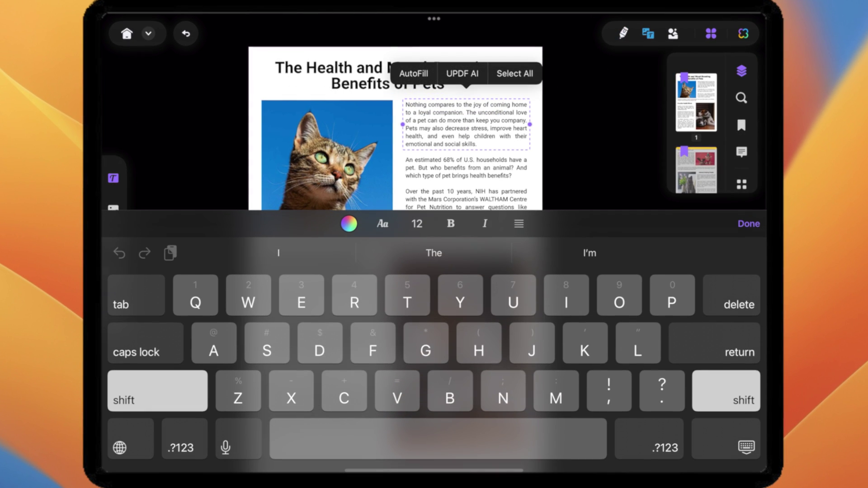
click(414, 106)
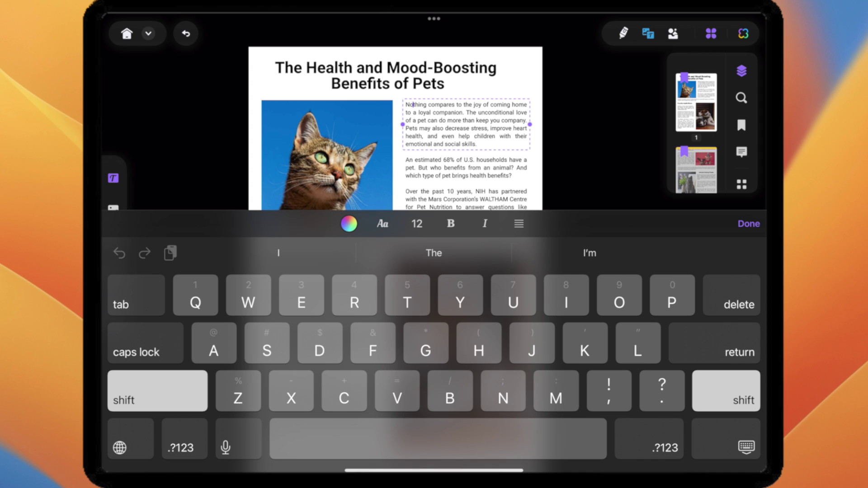
click(385, 75)
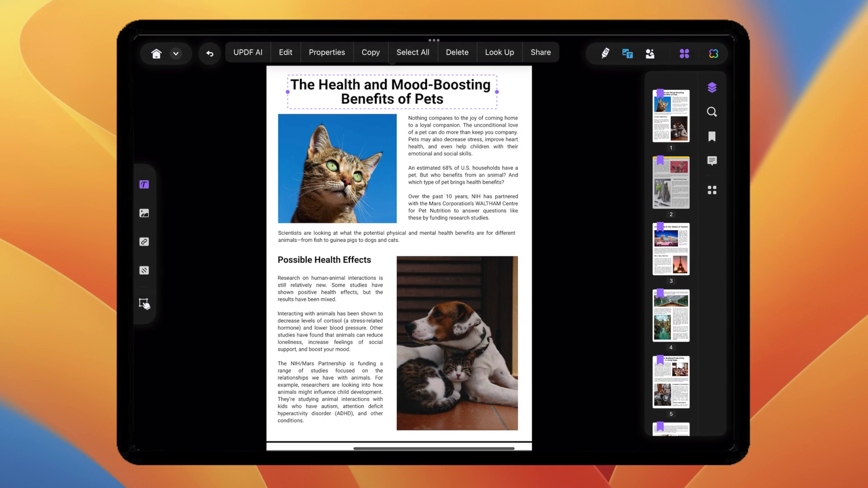
Bring up page 5's actions and enter the Organize Pages view
click(671, 382)
click(676, 352)
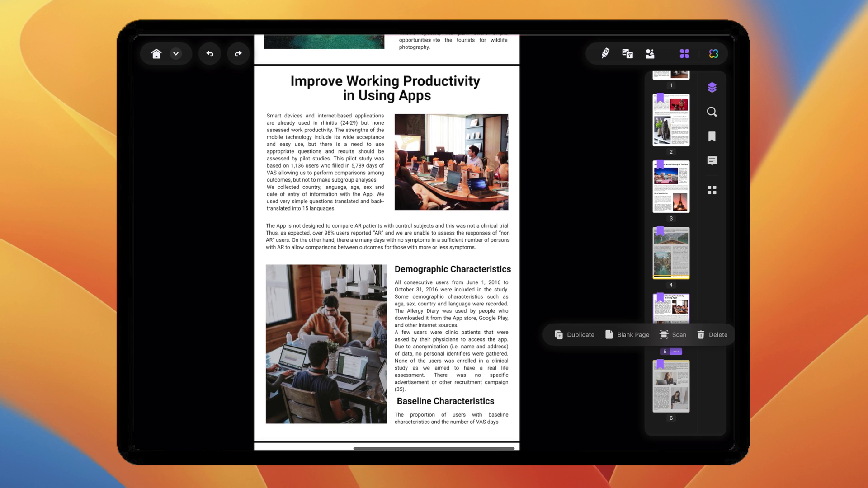
click(712, 189)
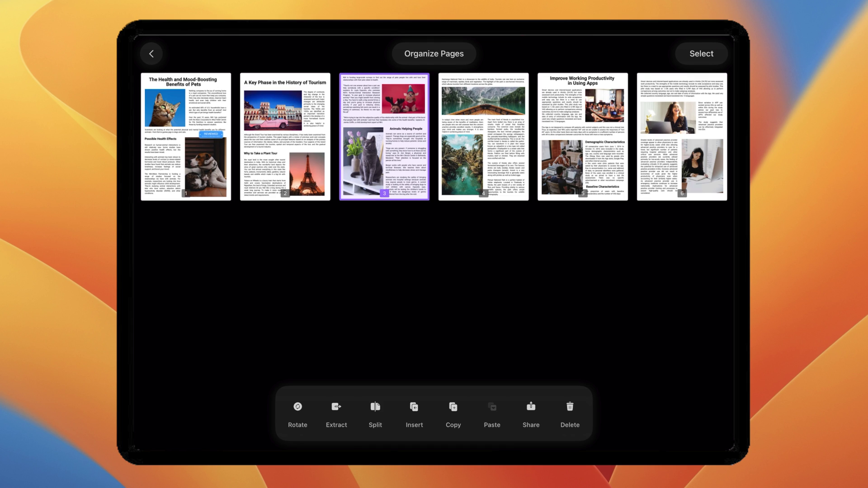
Select page 4, rotate it upside down and back, then bring up the Split Document options
click(484, 135)
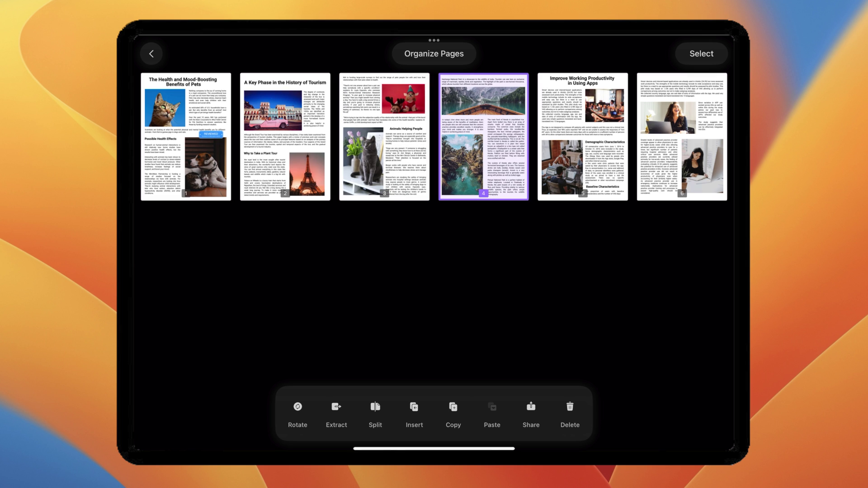
click(297, 414)
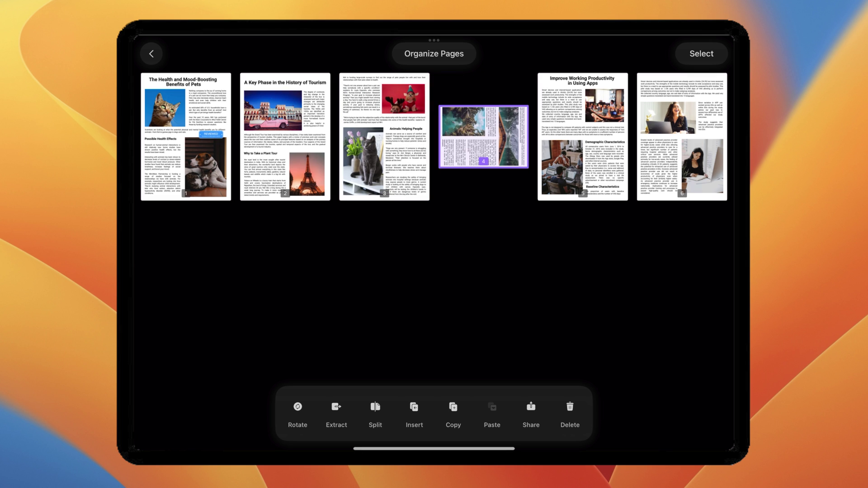
click(297, 410)
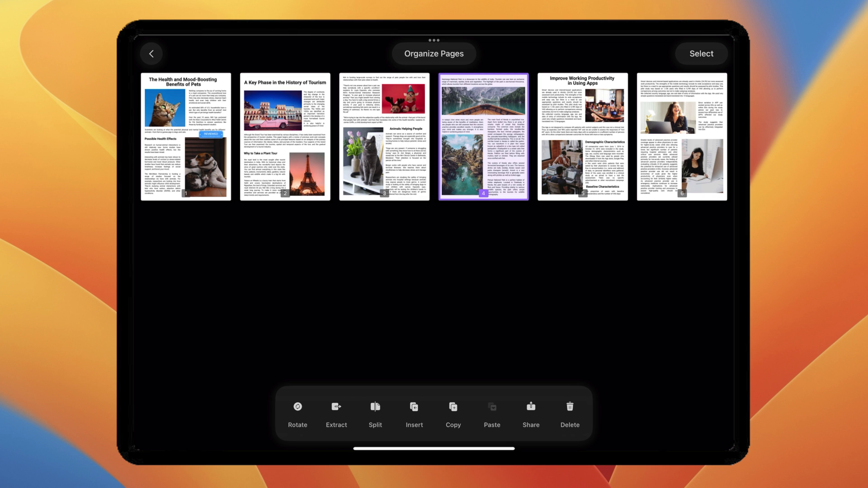
click(375, 413)
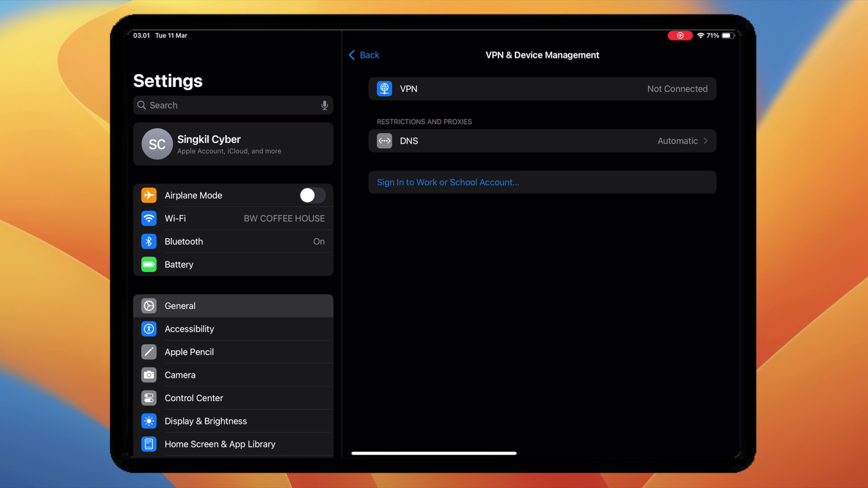
Search Settings for AssistiveTouch and switch it on
click(364, 55)
scroll(543, 272, down, 10)
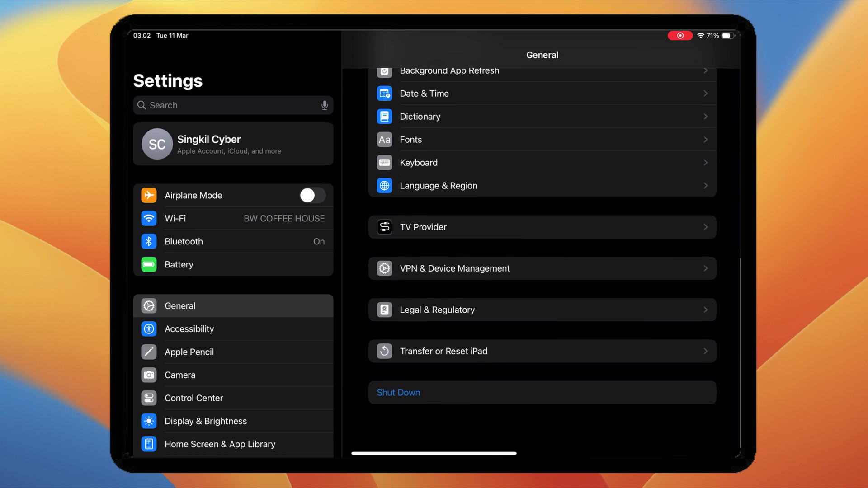
click(231, 105)
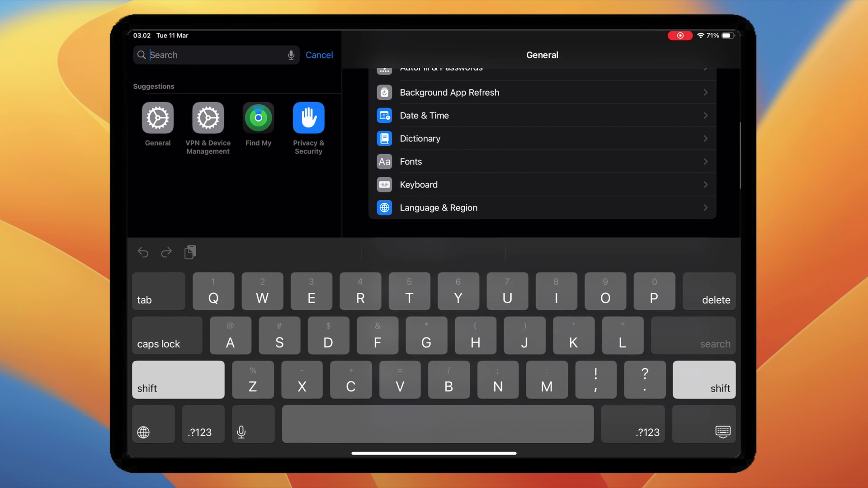
text(Ass)
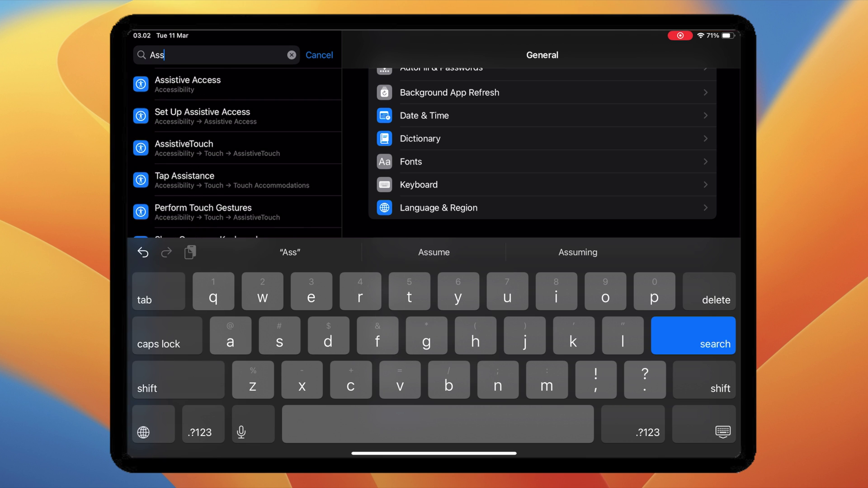
click(202, 112)
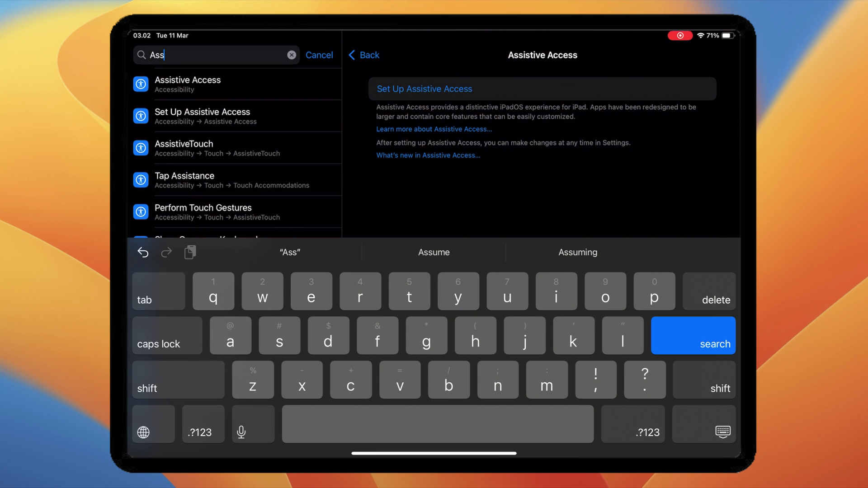
click(184, 147)
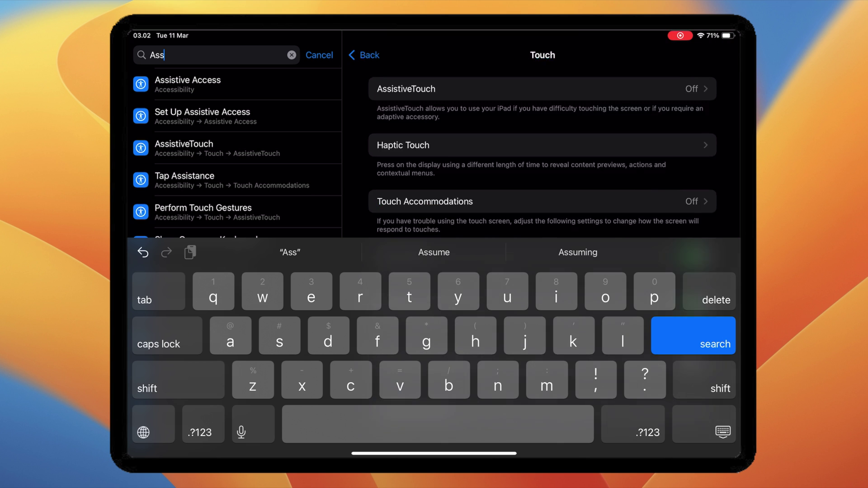
click(694, 89)
Return to the Home Screen and use the AssistiveTouch menu's device actions to request a restart
drag(434, 453, 434, 271)
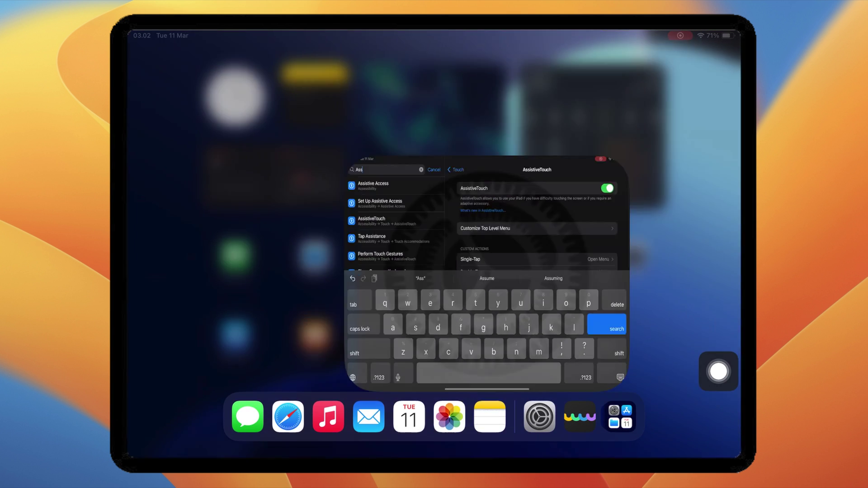
click(719, 371)
click(490, 291)
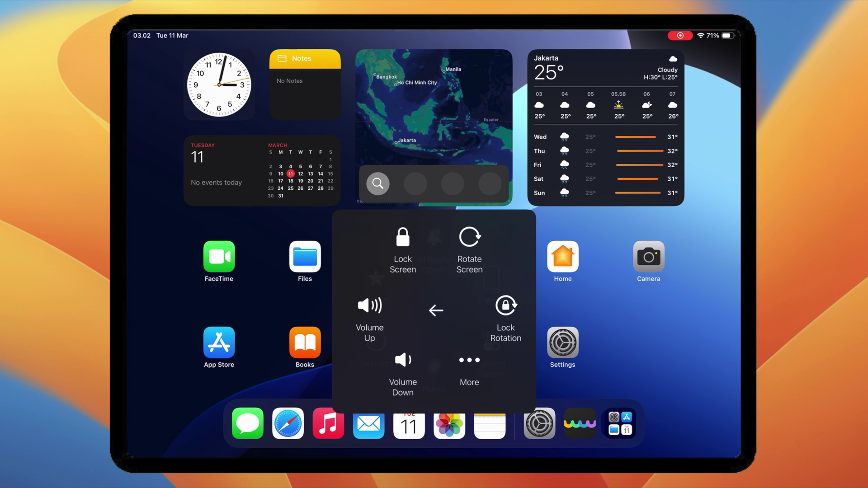
click(467, 360)
click(383, 348)
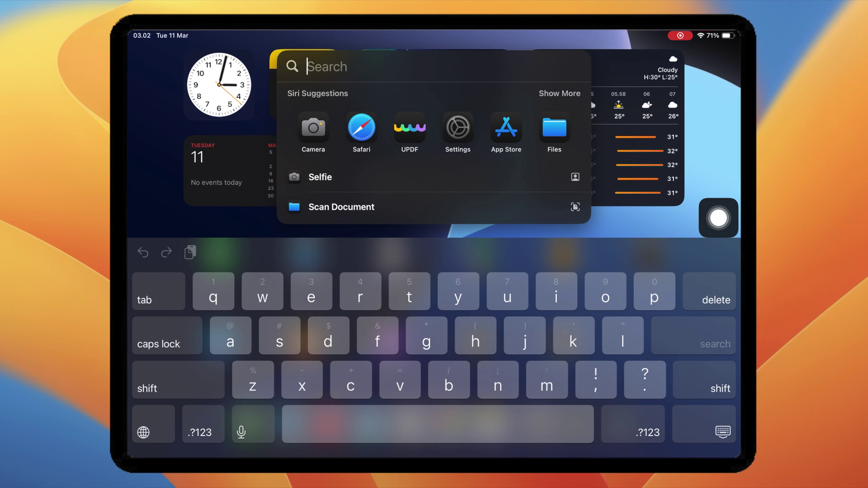
In Files On My iPad, share the pets report PDF so it can be imported into UPDF
click(554, 128)
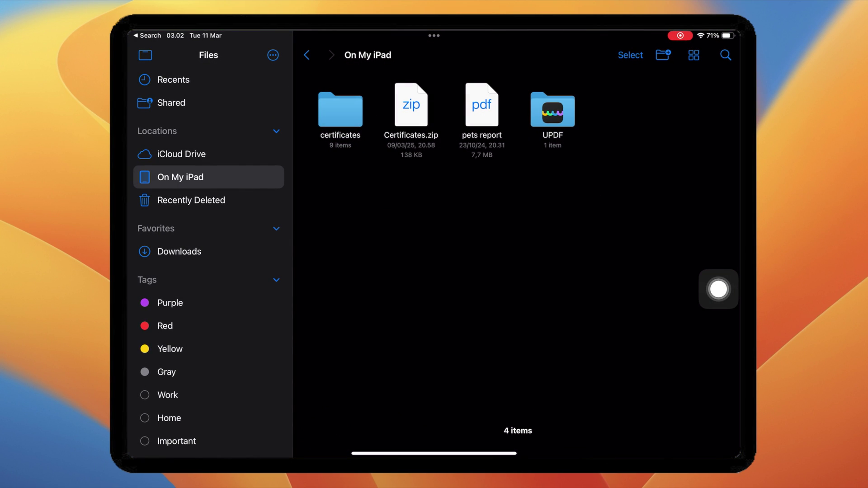
right_click(482, 105)
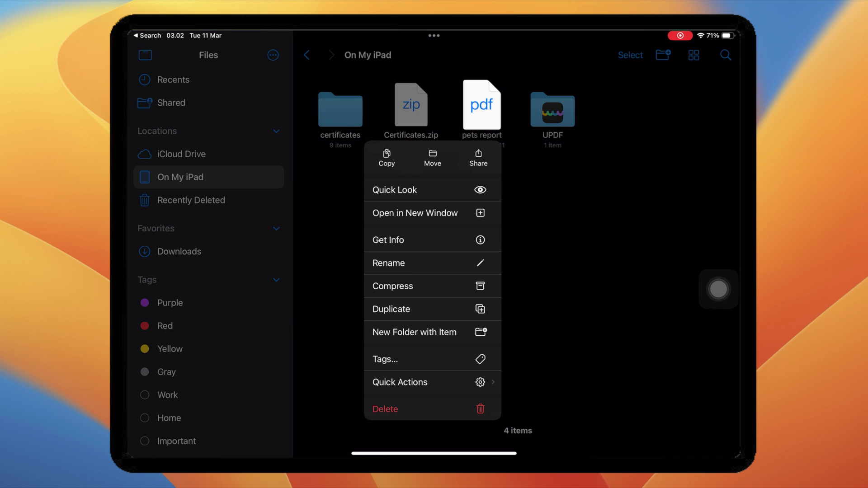
click(477, 158)
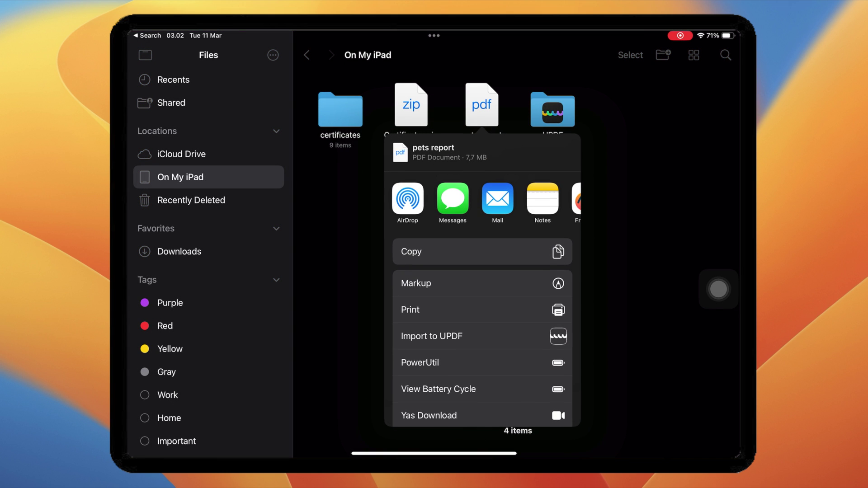
scroll(482, 284, down, 3)
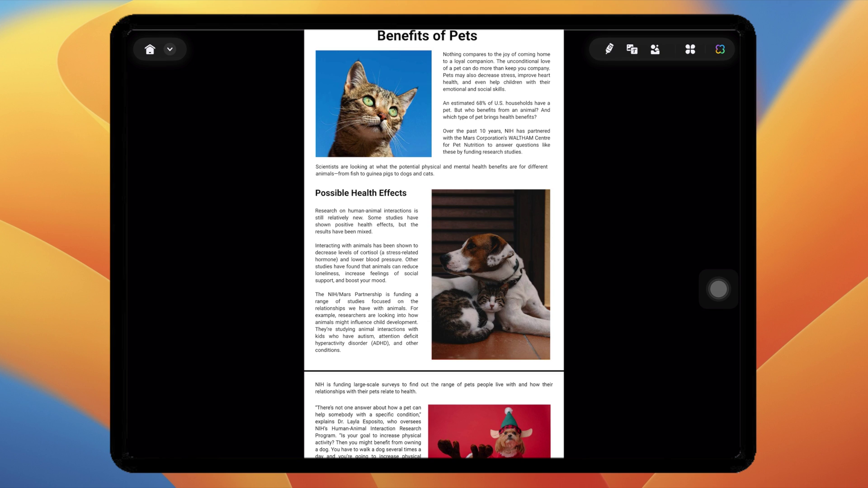
scroll(718, 289, down, 10)
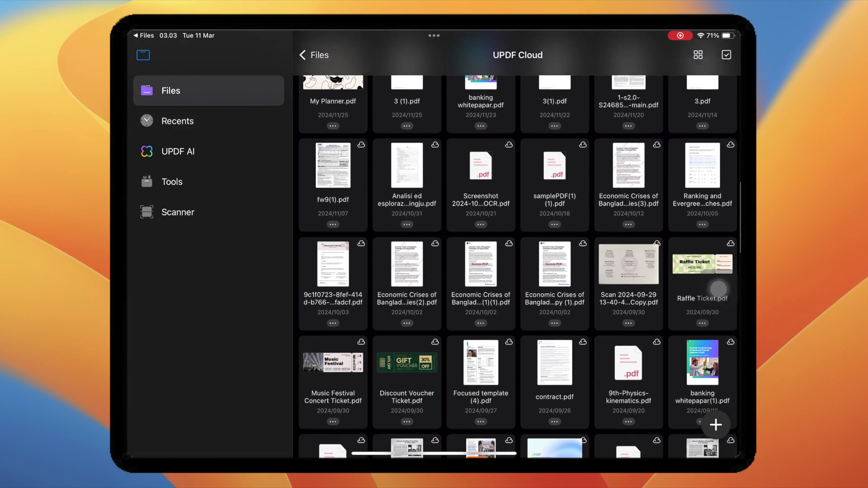
scroll(718, 289, down, 5)
scroll(718, 290, up, 10)
scroll(718, 289, up, 10)
scroll(719, 289, up, 5)
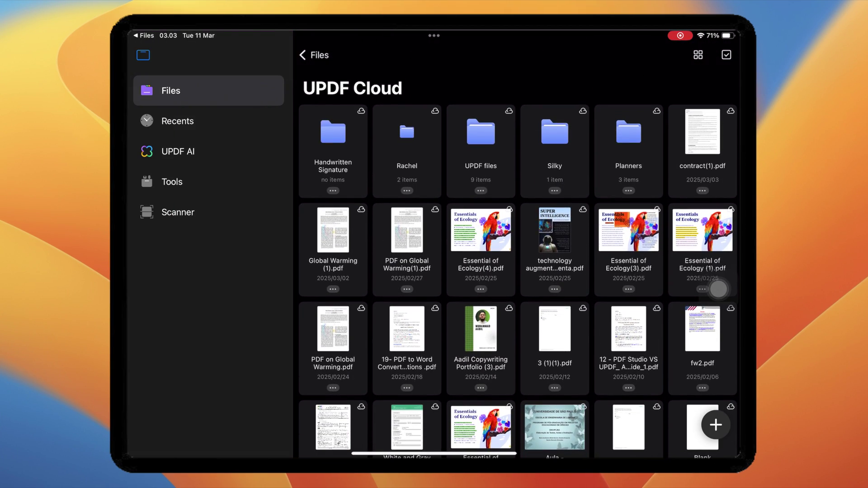
Check the UPDF Cloud layout options and toggle multi-file Select mode on and off
click(697, 55)
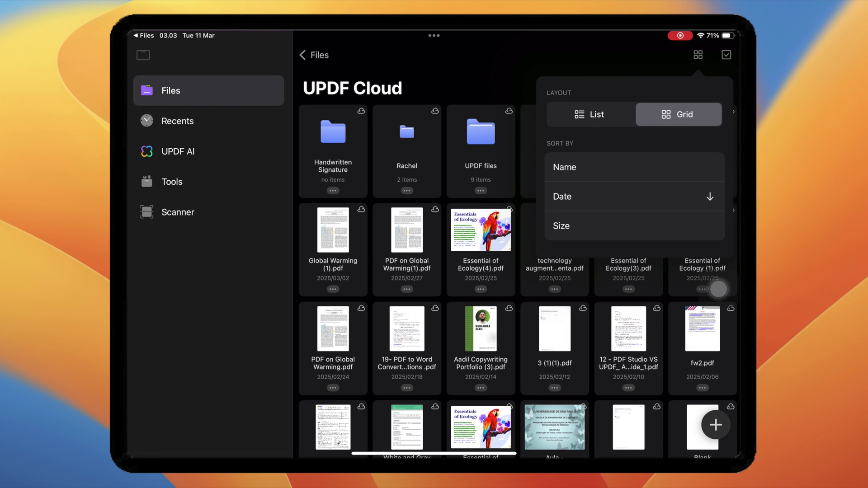
click(718, 289)
click(726, 55)
key(Escape)
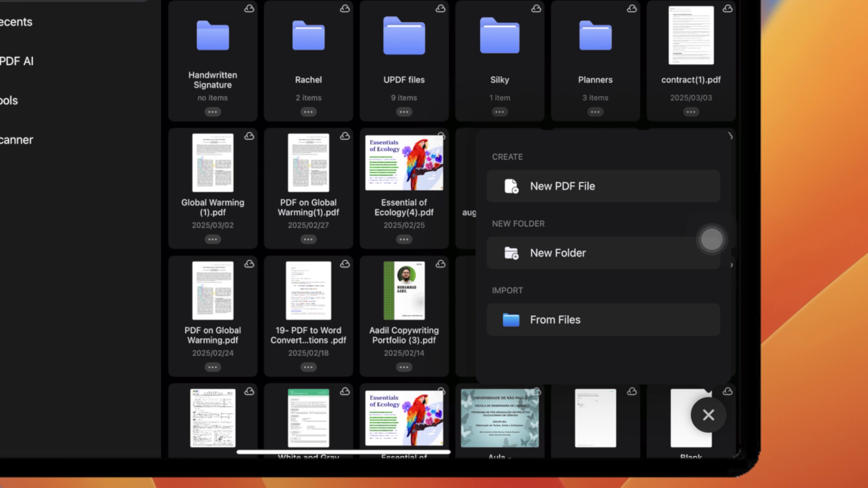
Upload pets report from the iPad to UPDF Cloud, check its status and show actions for pets report(2)
click(711, 239)
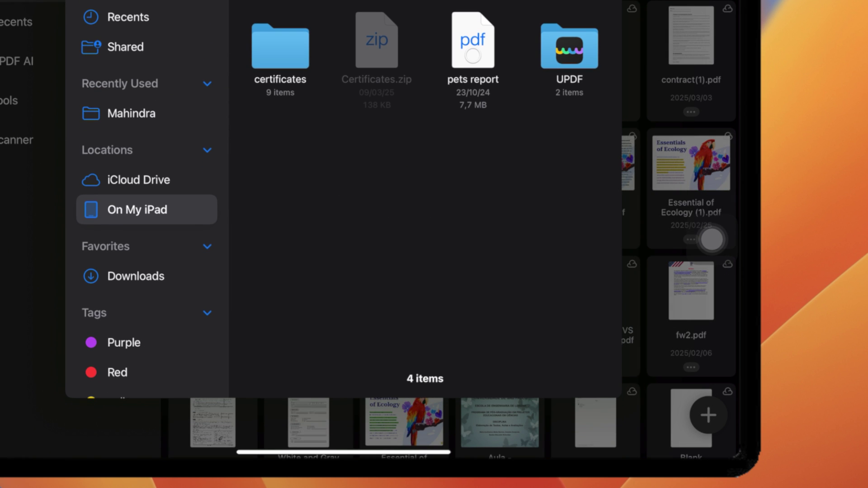
click(473, 41)
click(606, 143)
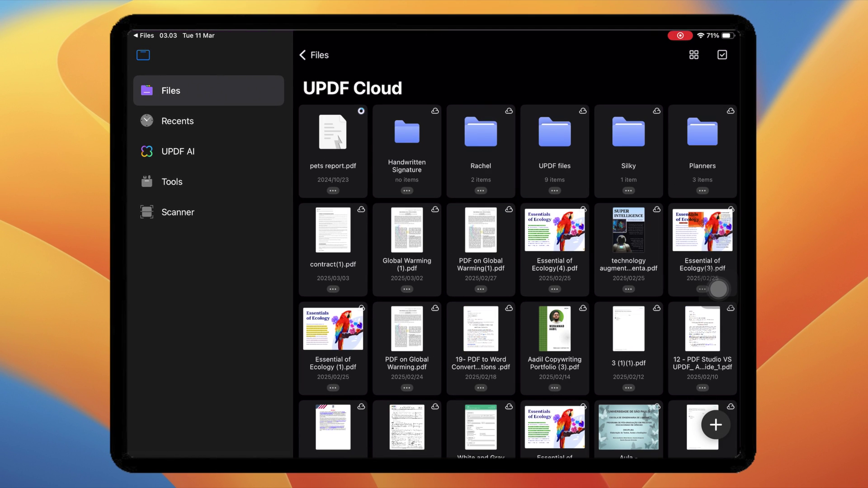
click(332, 191)
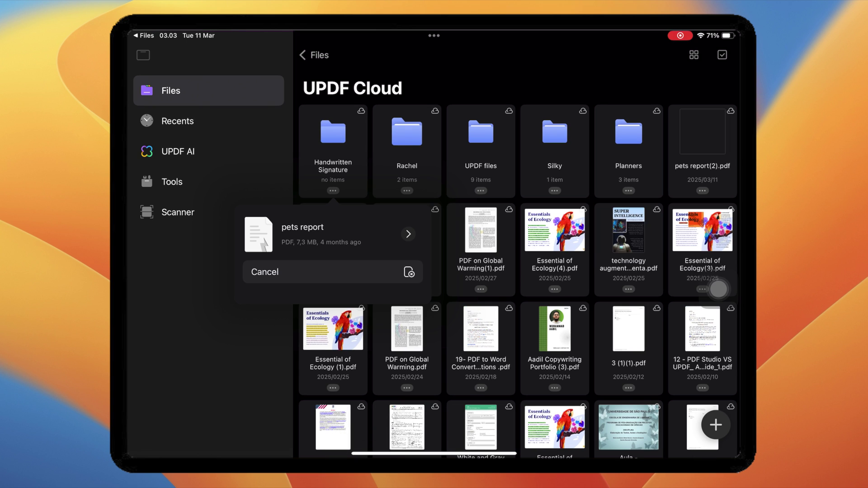
click(718, 289)
click(718, 289)
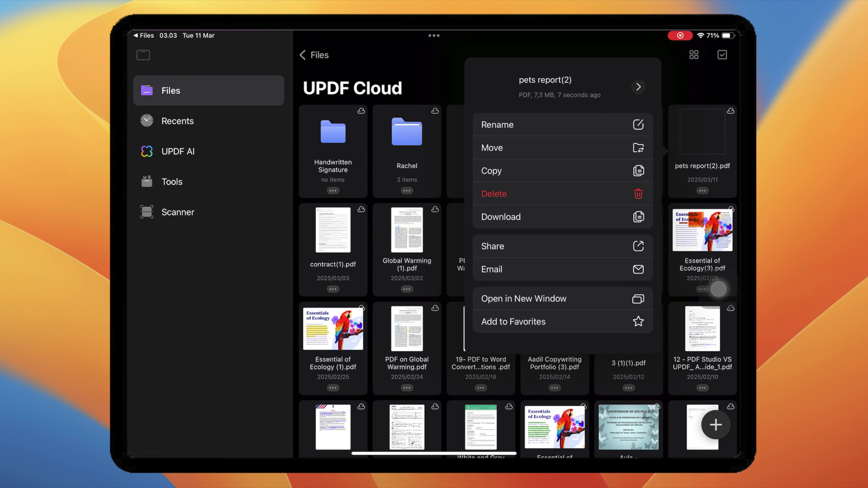
Open the cloud copy pets report(2) for reading
click(494, 216)
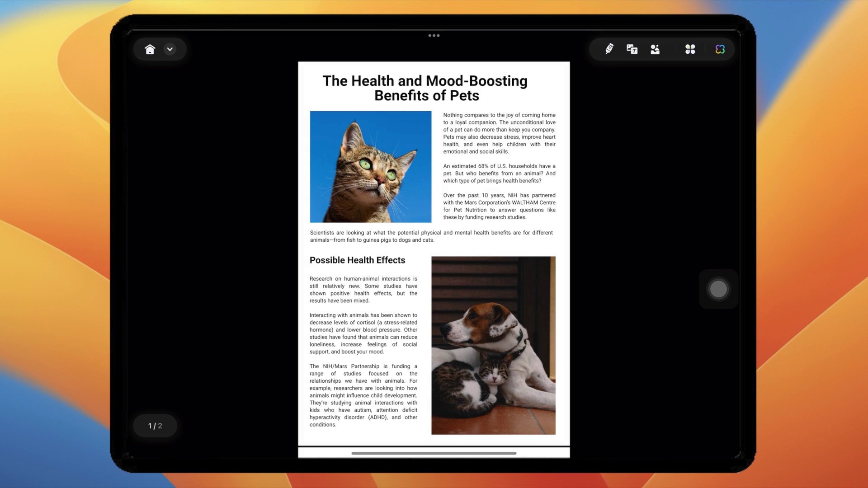
scroll(434, 244, down, 10)
scroll(434, 244, up, 10)
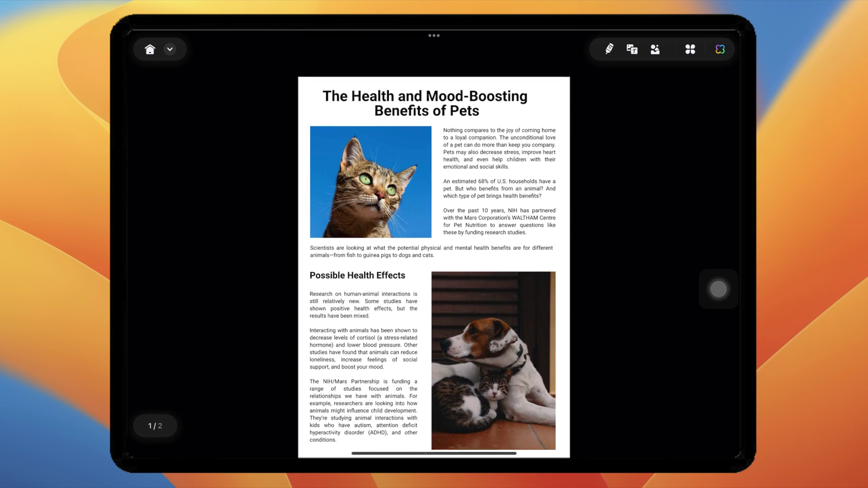
scroll(434, 244, down, 5)
scroll(434, 245, down, 4)
scroll(434, 244, up, 7)
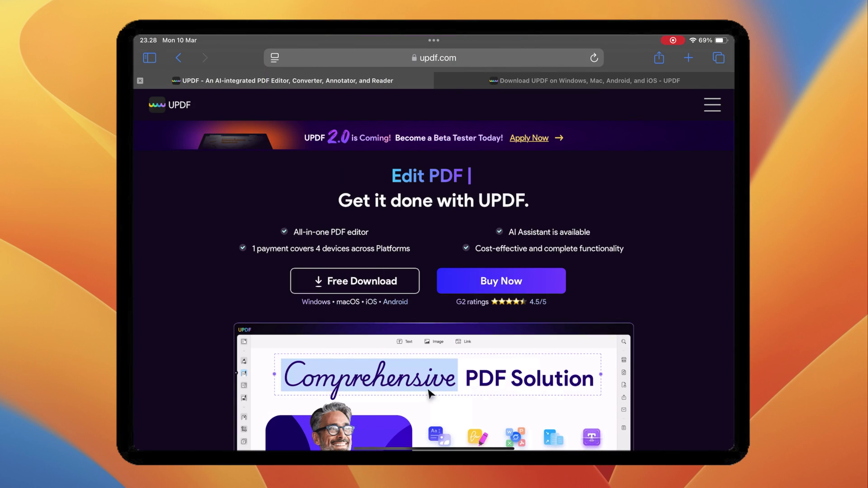
drag(429, 394, 428, 241)
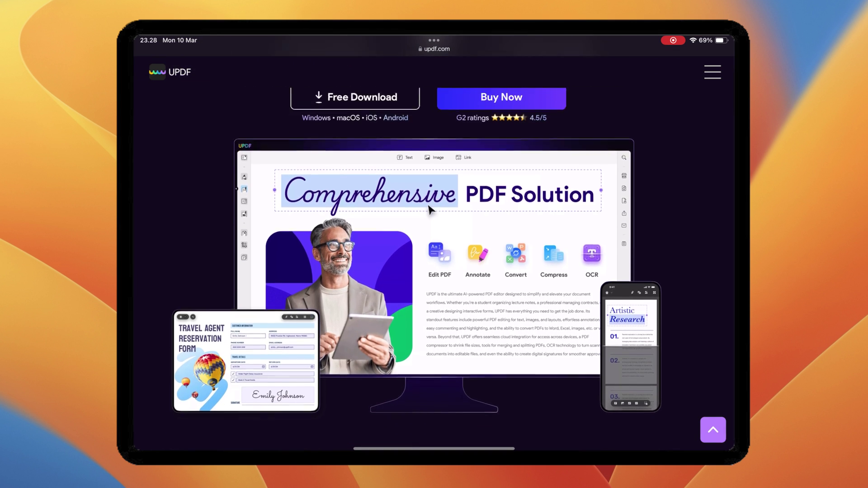
scroll(429, 243, down, 6)
scroll(428, 242, down, 3)
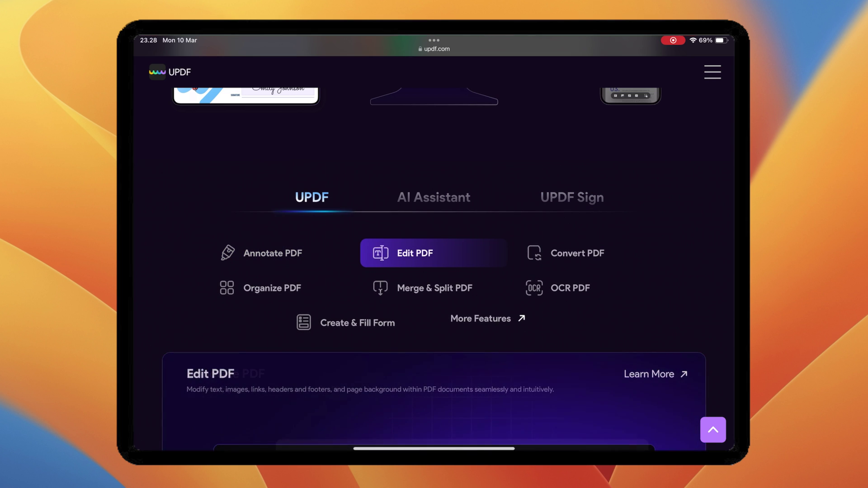
scroll(403, 371, down, 3)
scroll(404, 371, down, 2)
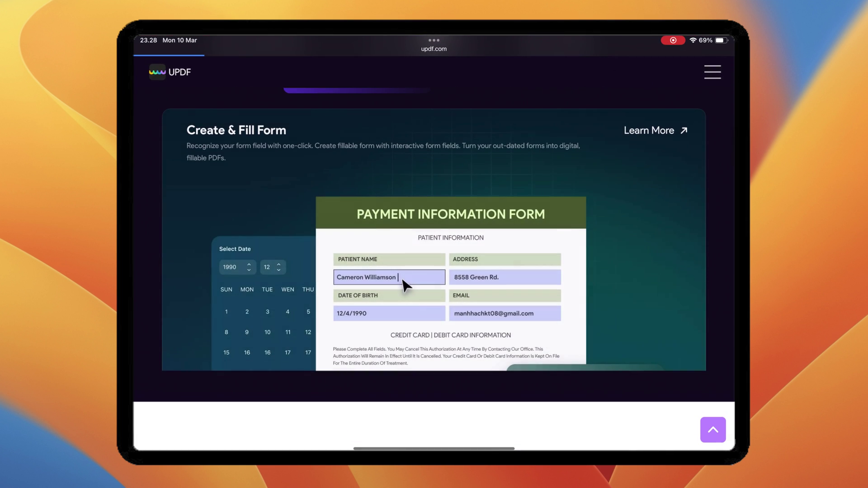
scroll(434, 272, down, 5)
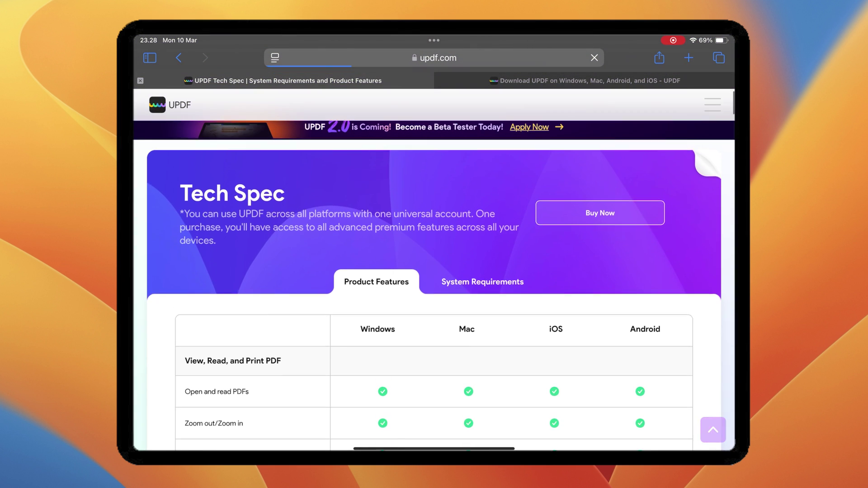
scroll(434, 271, down, 4)
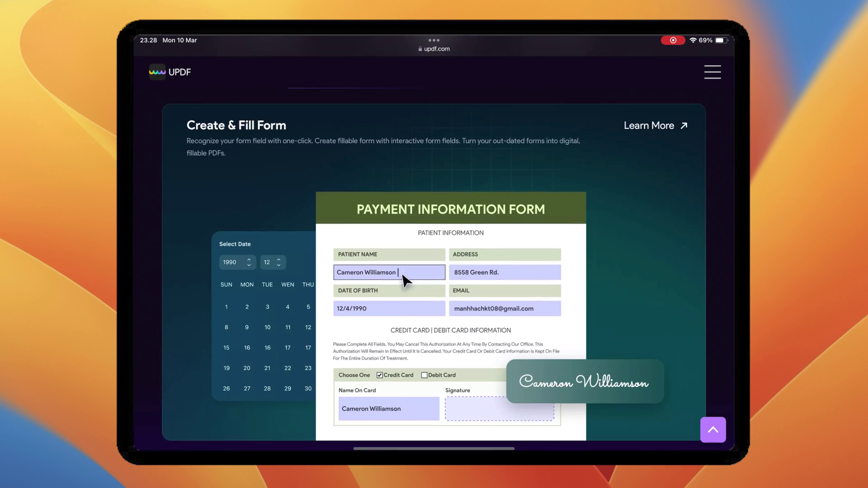
scroll(434, 271, down, 1)
scroll(434, 271, down, 4)
scroll(434, 272, down, 1)
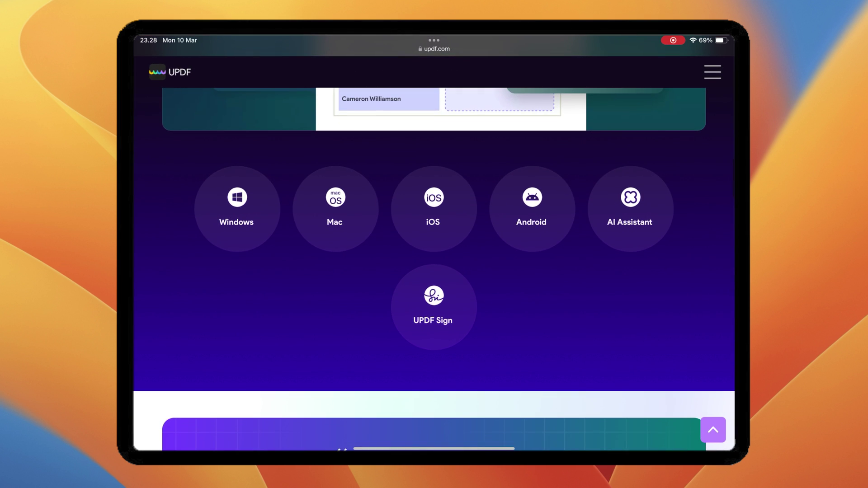
scroll(435, 271, down, 5)
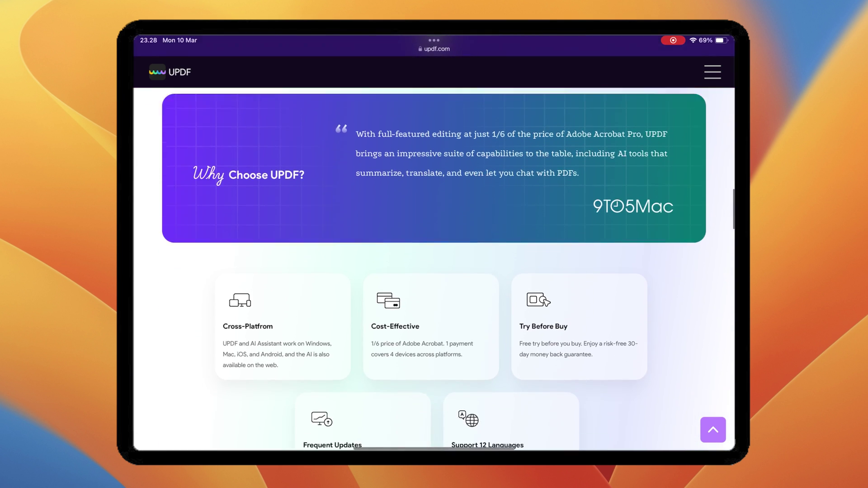
scroll(434, 272, down, 3)
scroll(434, 271, down, 3)
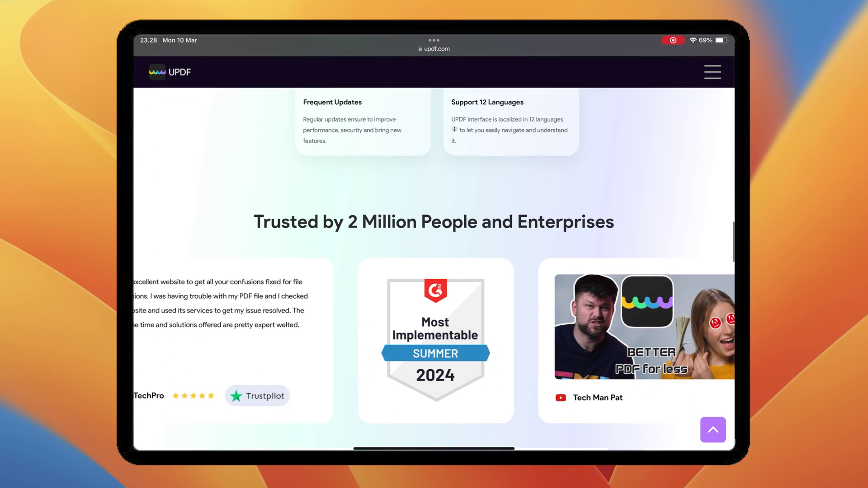
scroll(434, 272, down, 2)
scroll(435, 272, down, 5)
scroll(434, 271, down, 4)
scroll(435, 271, down, 2)
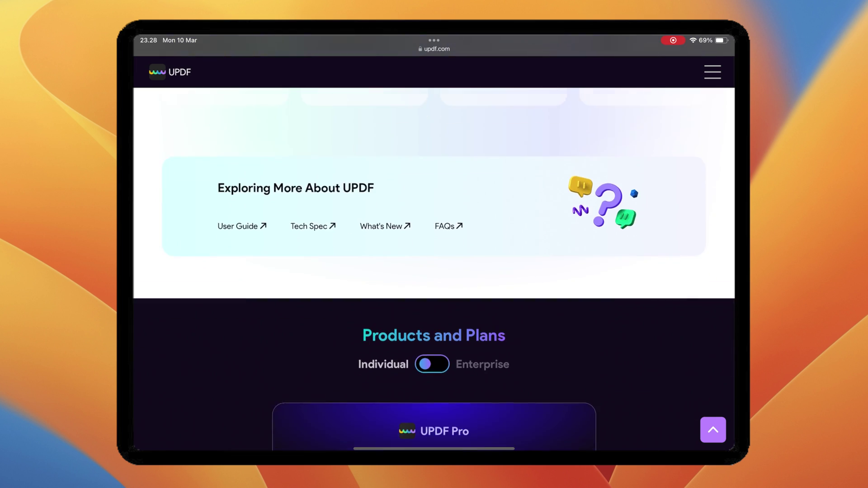
scroll(434, 271, up, 5)
scroll(433, 271, up, 5)
scroll(434, 272, up, 4)
scroll(434, 272, up, 10)
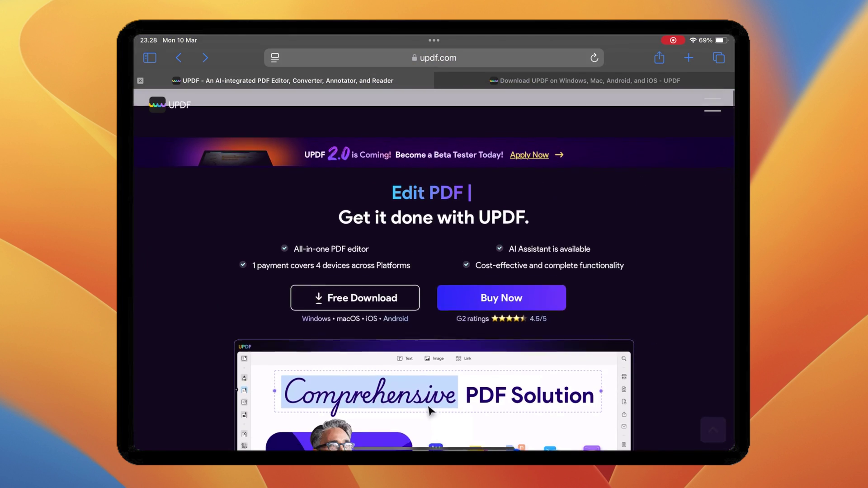